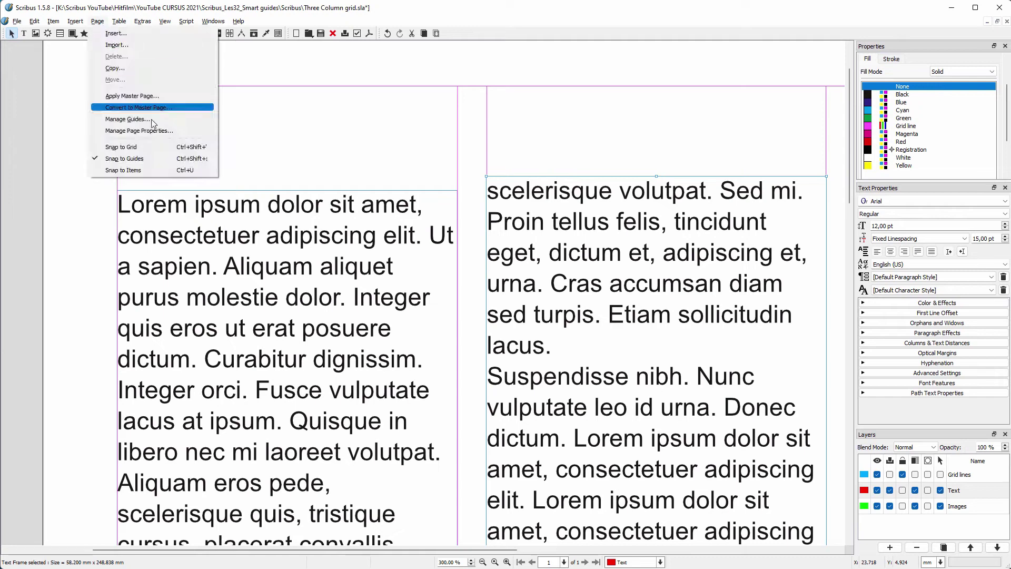
Step: Enable Snap to Items and drag the red square and purple circle to try the smart guides
left_click(157, 171)
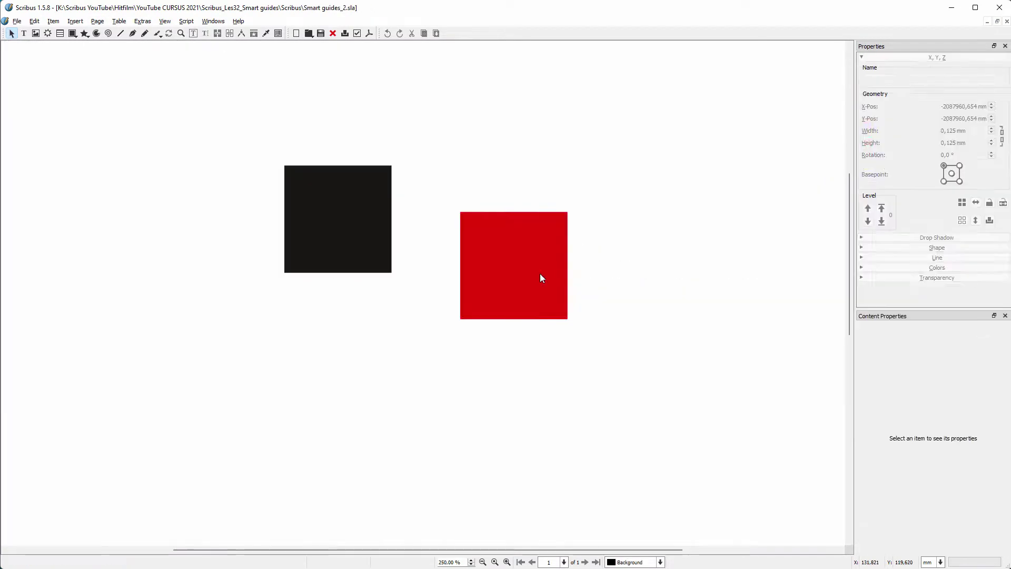
left_click_drag(531, 277, 470, 235)
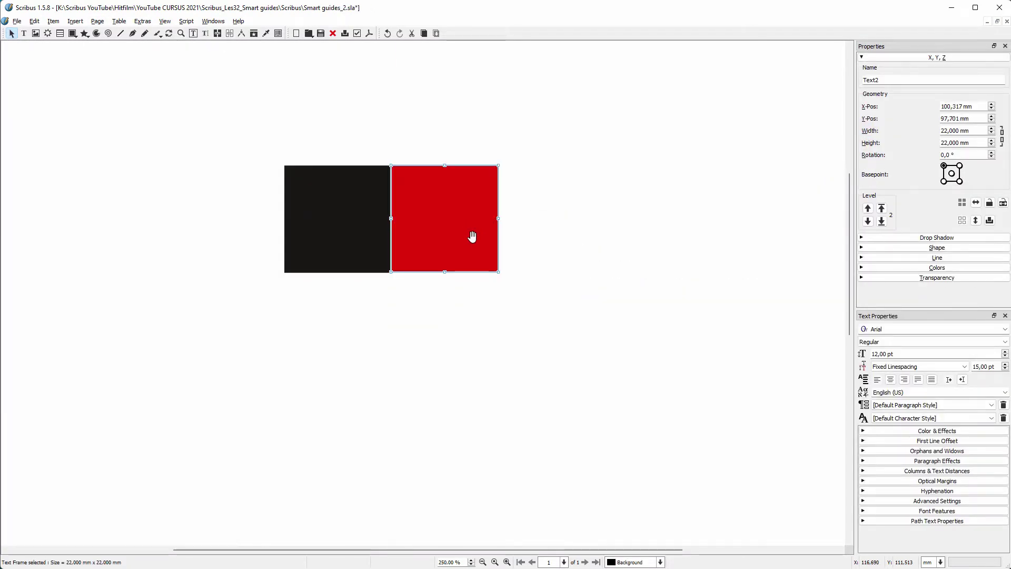
left_click(510, 327)
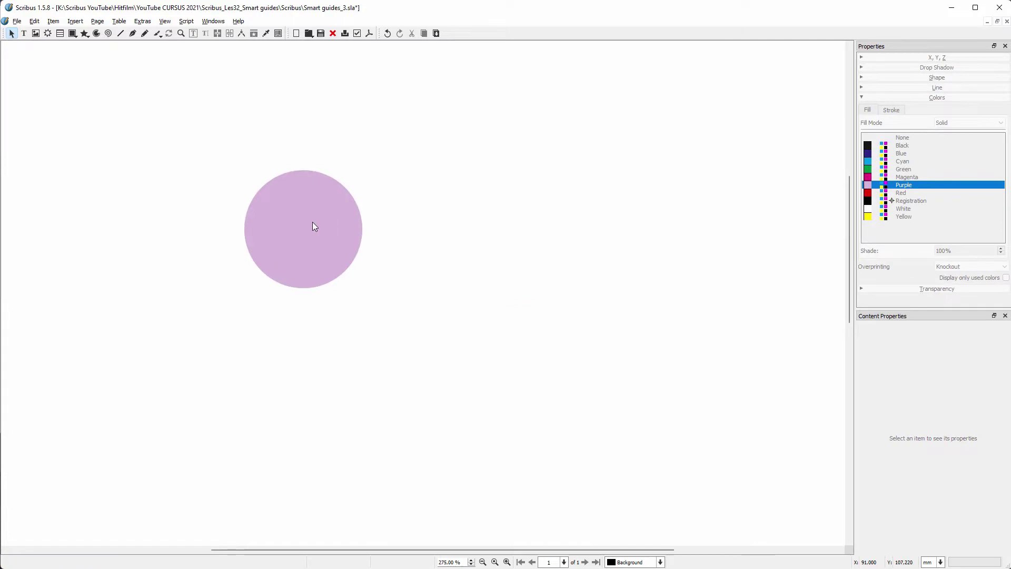
left_click_drag(316, 226, 427, 231)
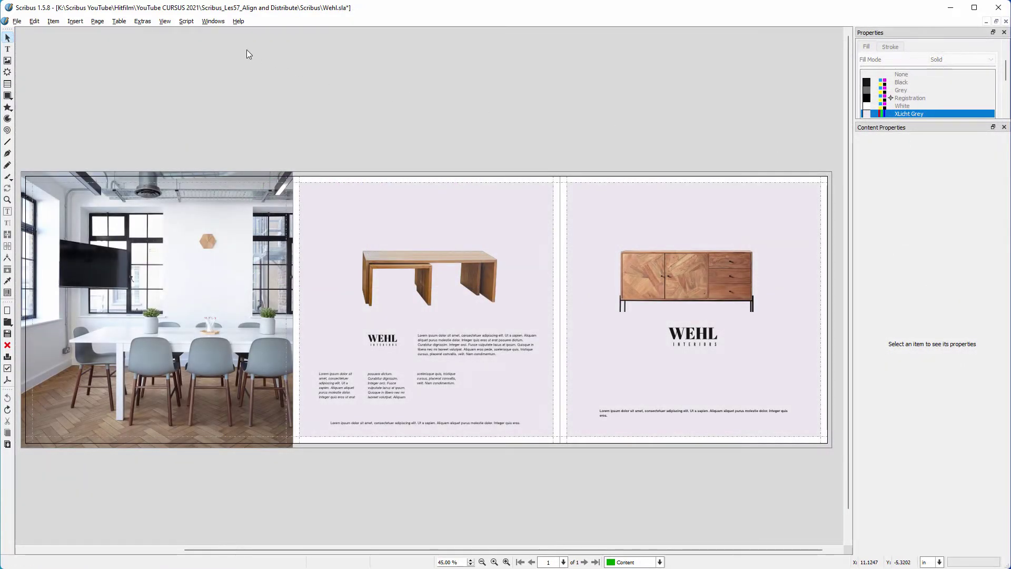
Step: Centre the sideboard photo horizontally on the right page's background polygon using Align and Distribute
left_click(216, 21)
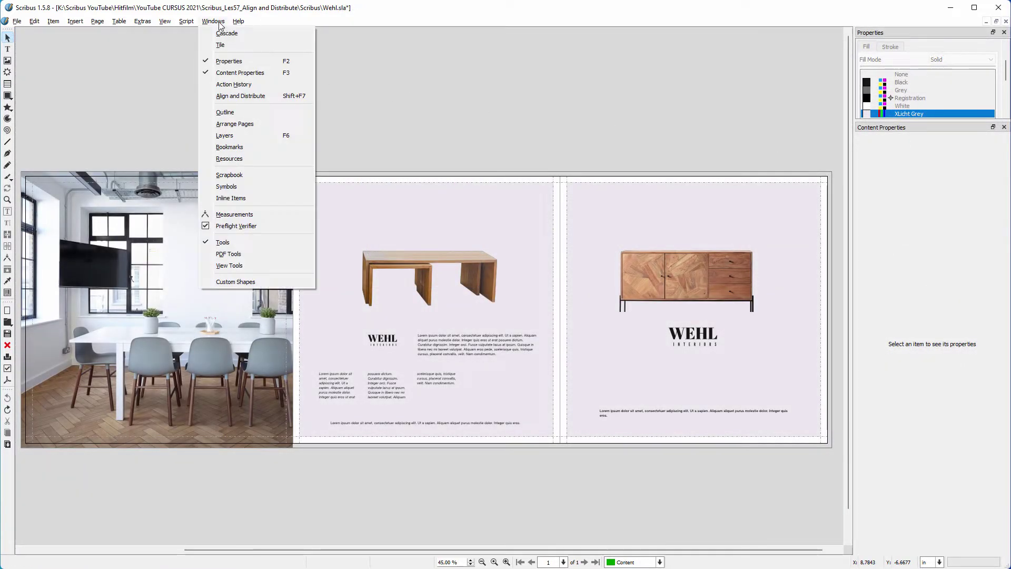
left_click(271, 94)
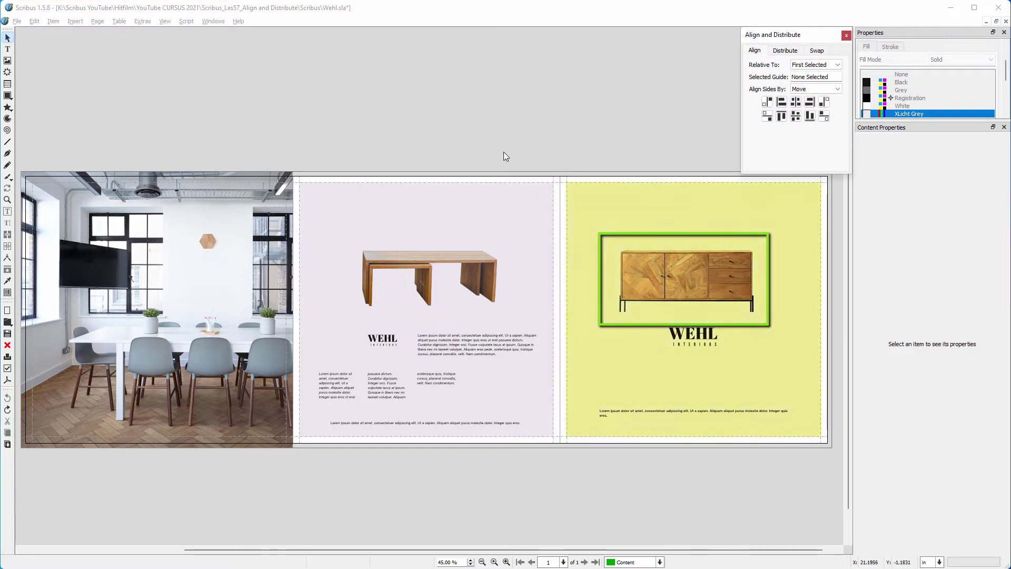
left_click(614, 202)
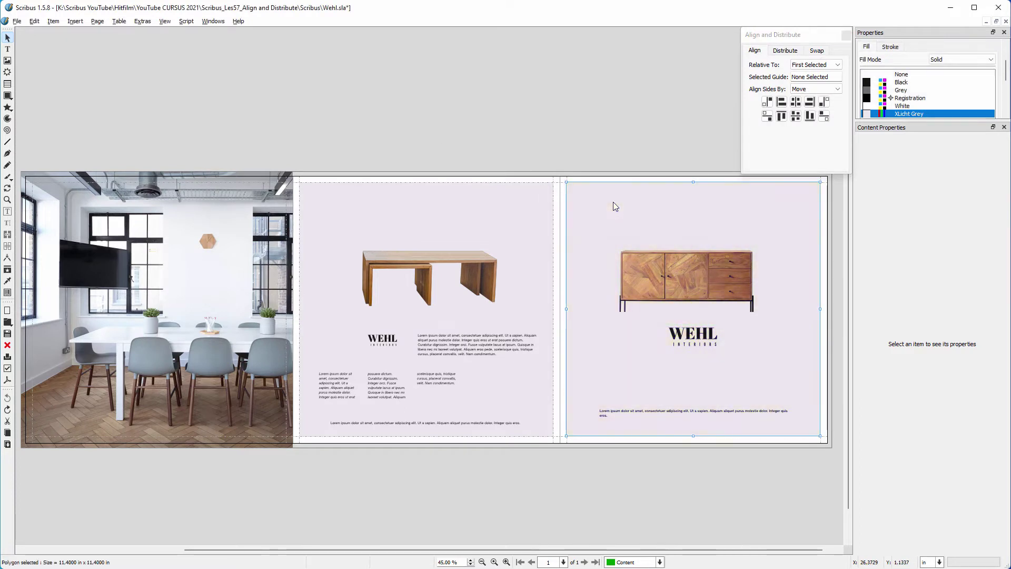
left_click(683, 278, "shift")
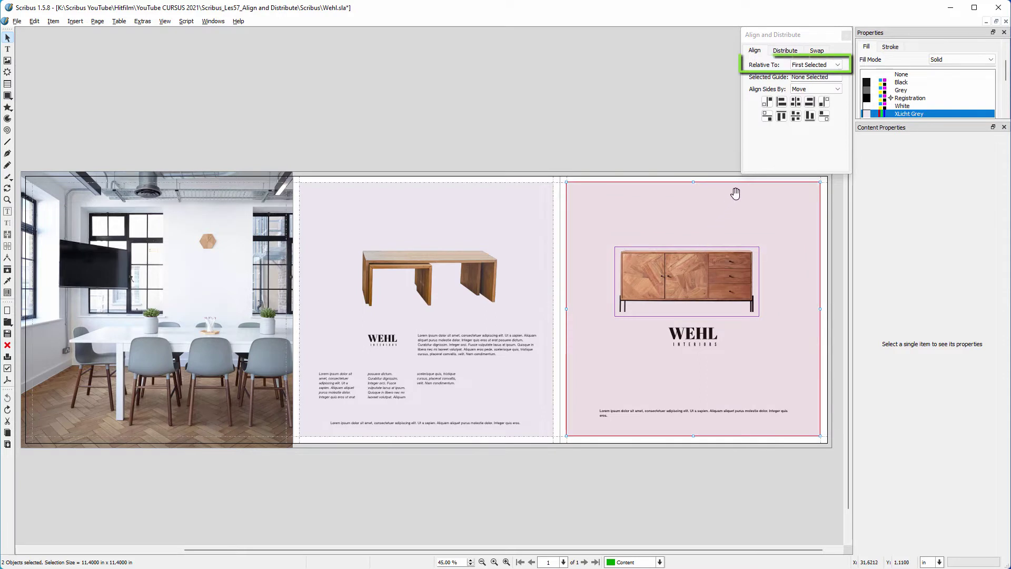
left_click(774, 151)
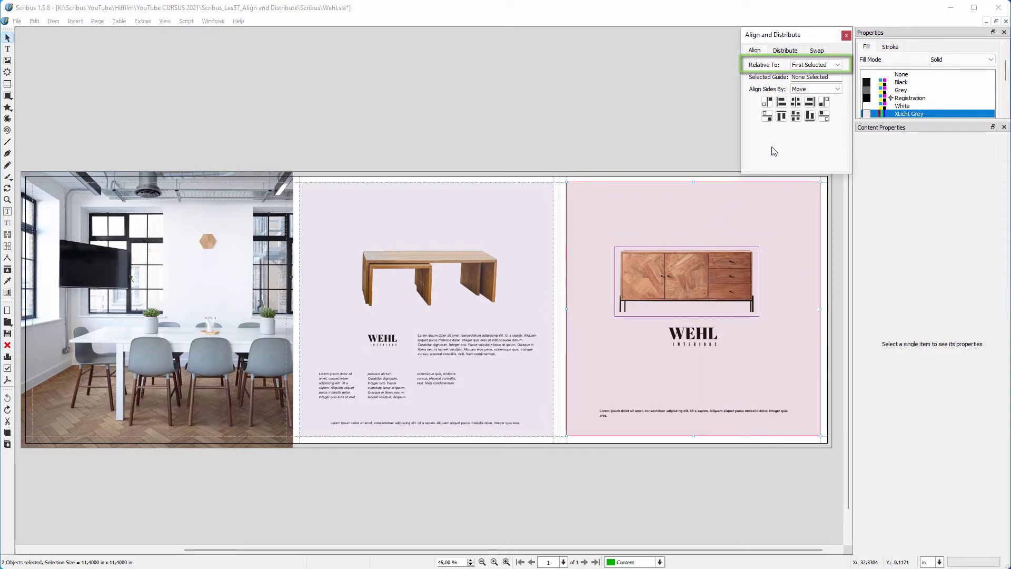
left_click(796, 102)
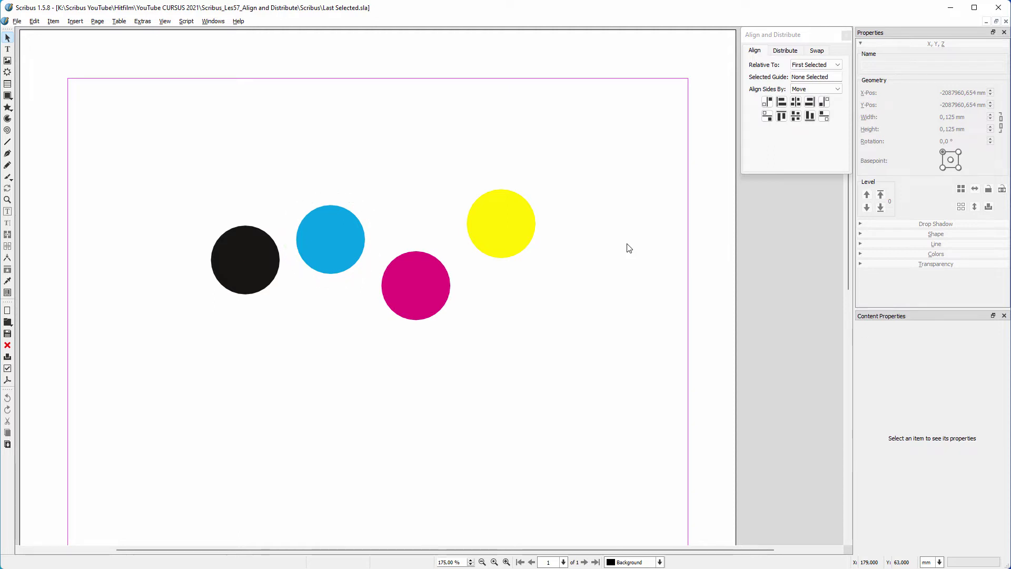
Step: Select all four circles with cyan last, then centre them on its horizontal axis relative to Last Selected
left_click_drag(185, 169, 608, 357)
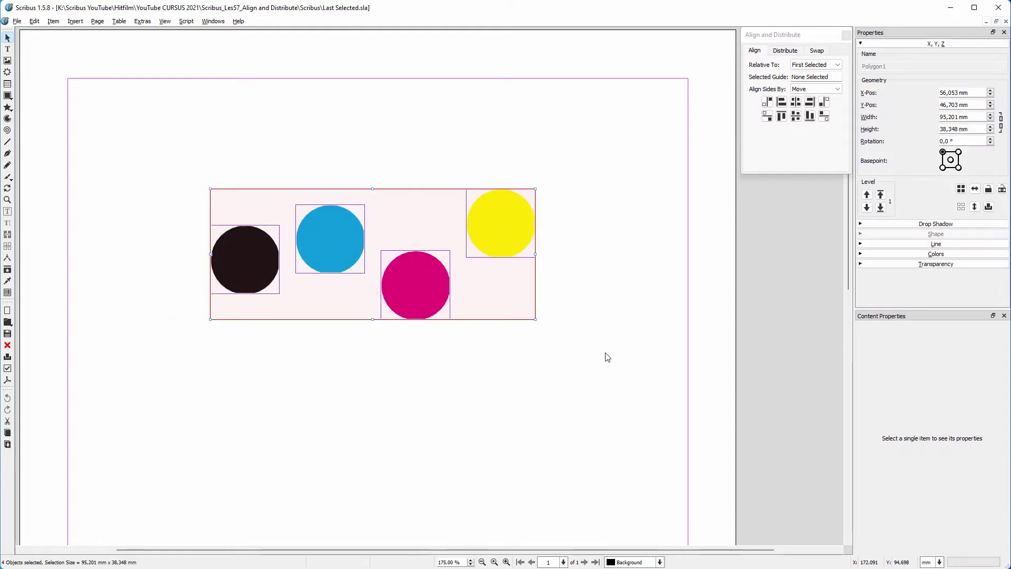
left_click(331, 244, "shift")
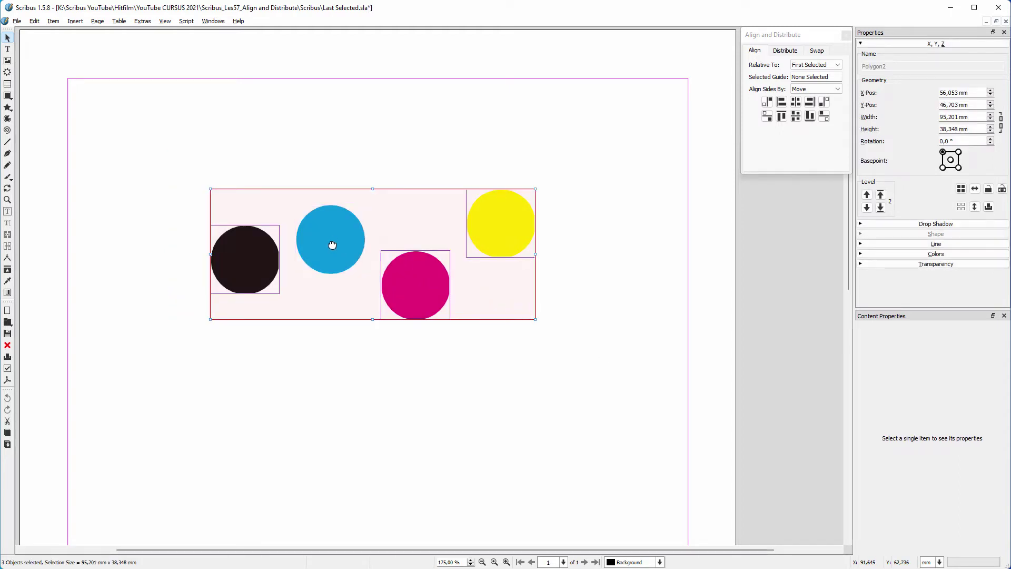
left_click(332, 245, "shift")
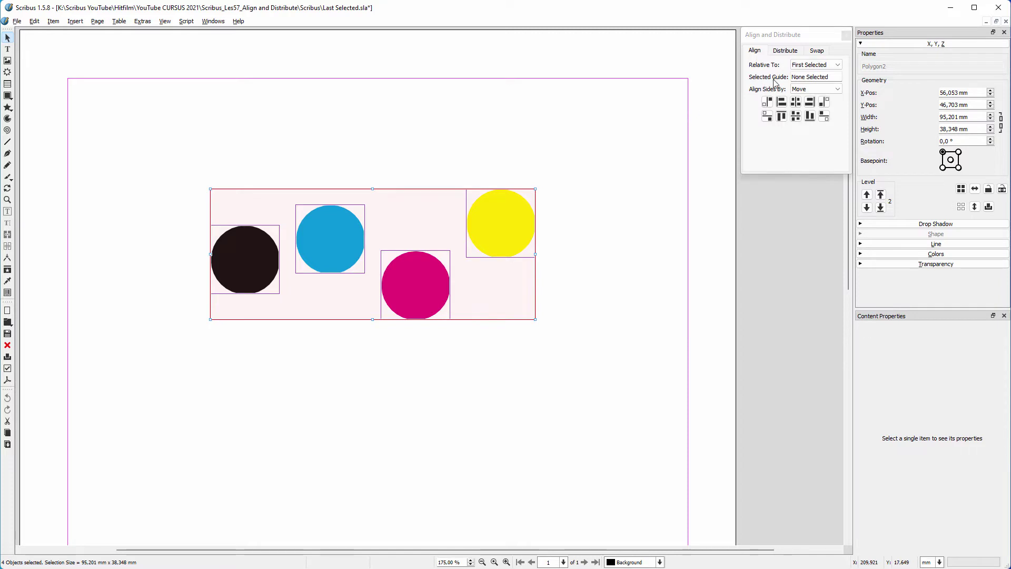
left_click(822, 65)
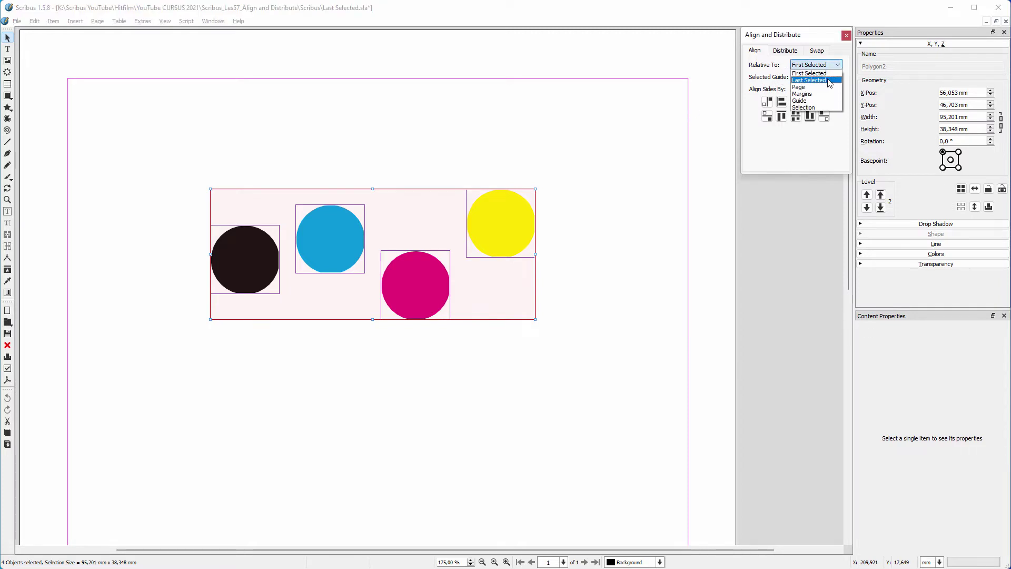
left_click(829, 82)
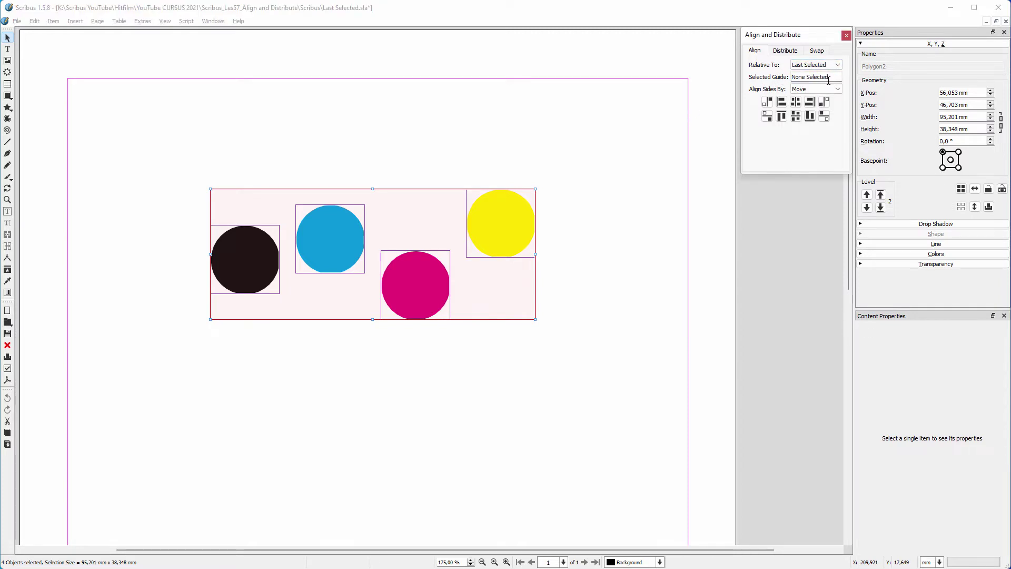
left_click(797, 118)
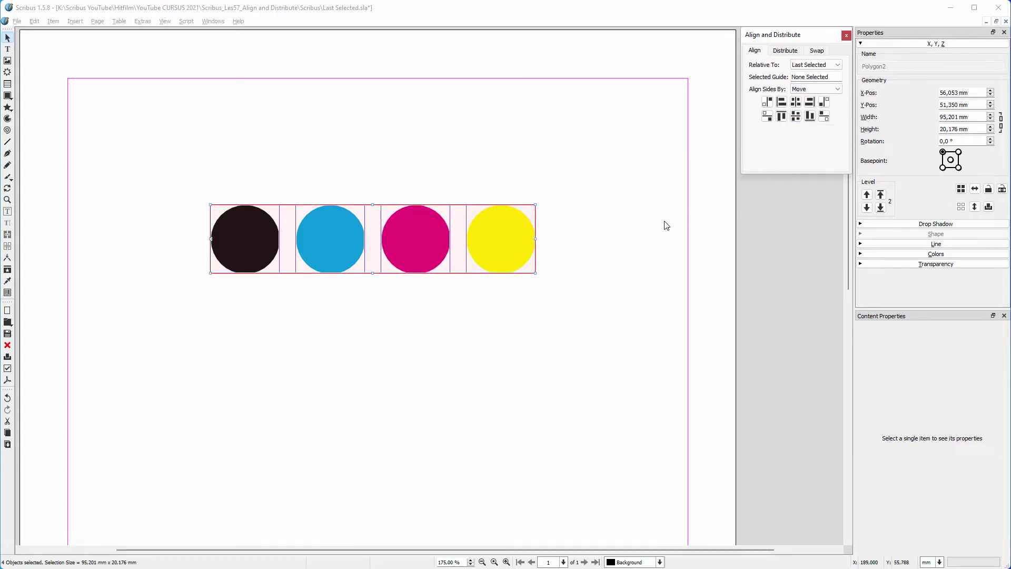
left_click(650, 228)
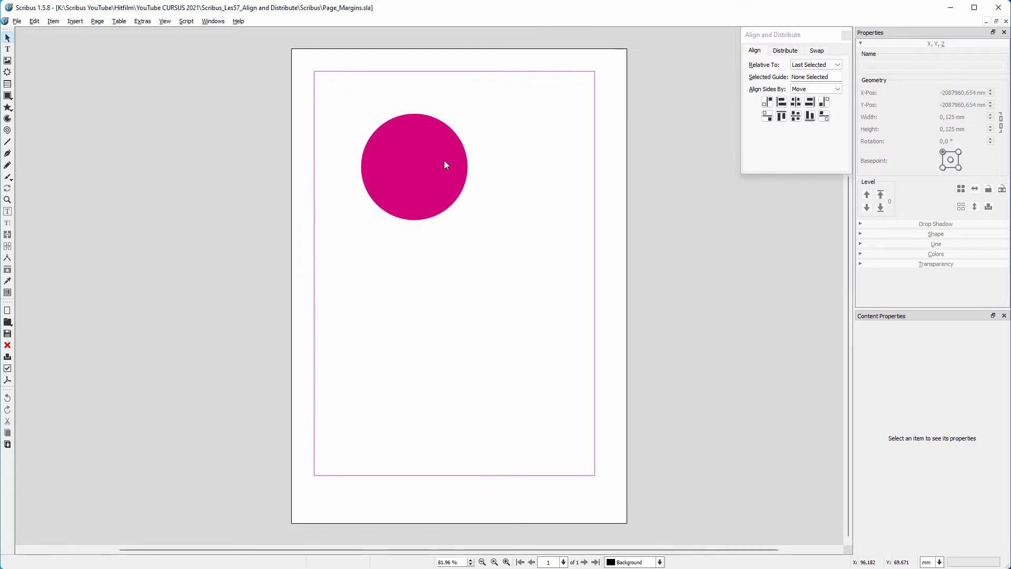
Step: Centre the magenta circle horizontally and vertically relative to the Page
left_click(421, 167)
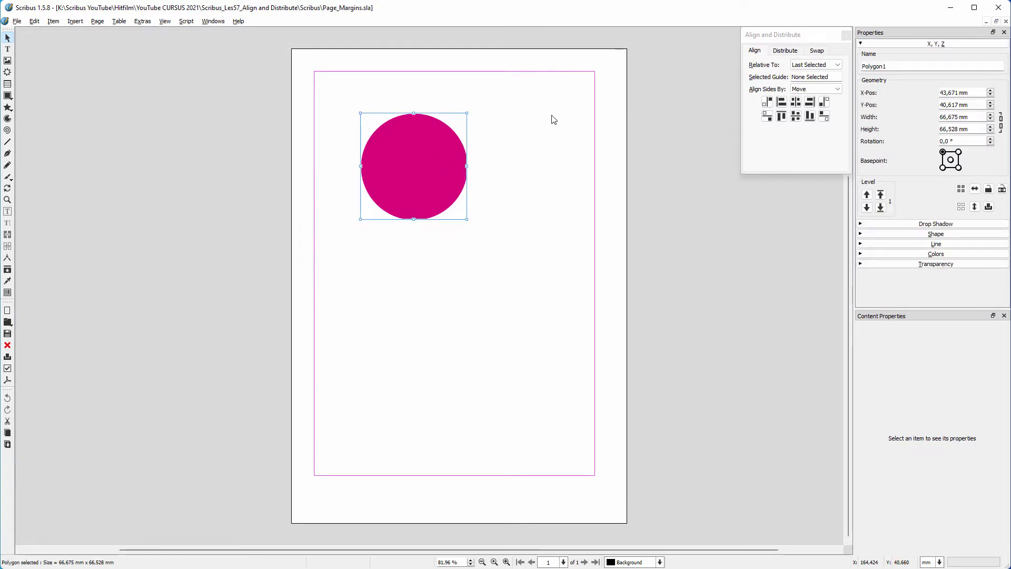
left_click(816, 64)
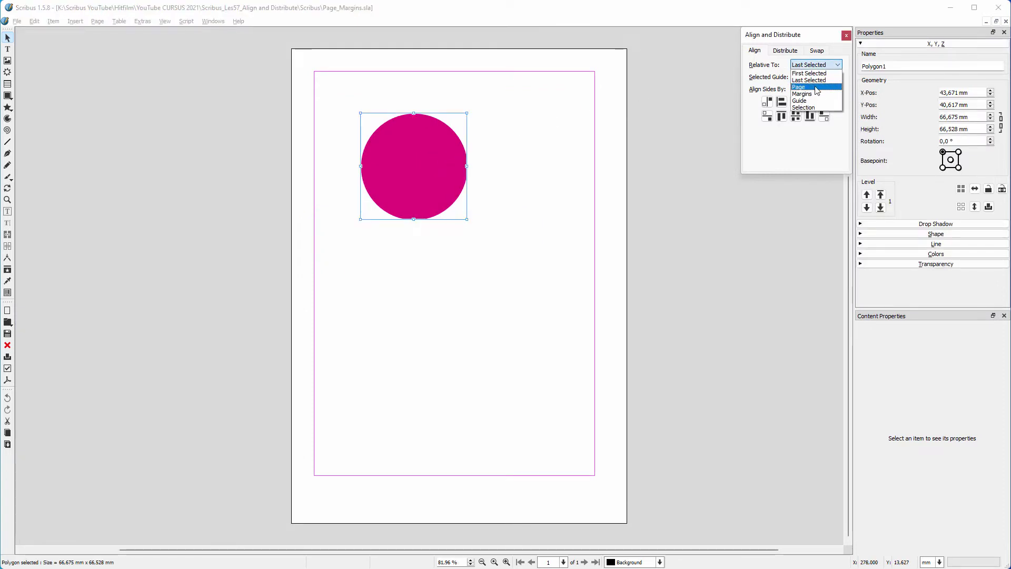
left_click(816, 90)
left_click(796, 116)
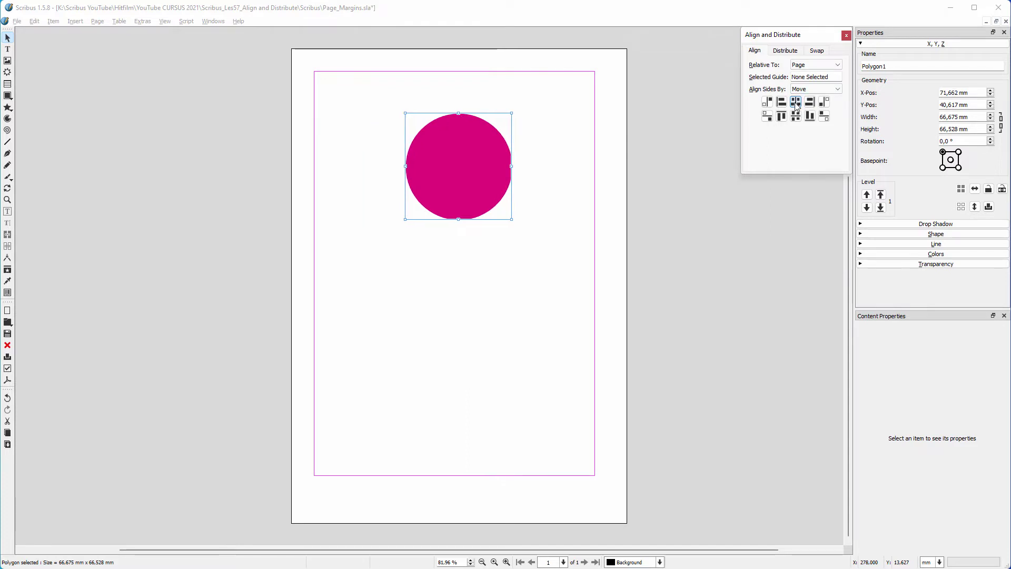
left_click(797, 116)
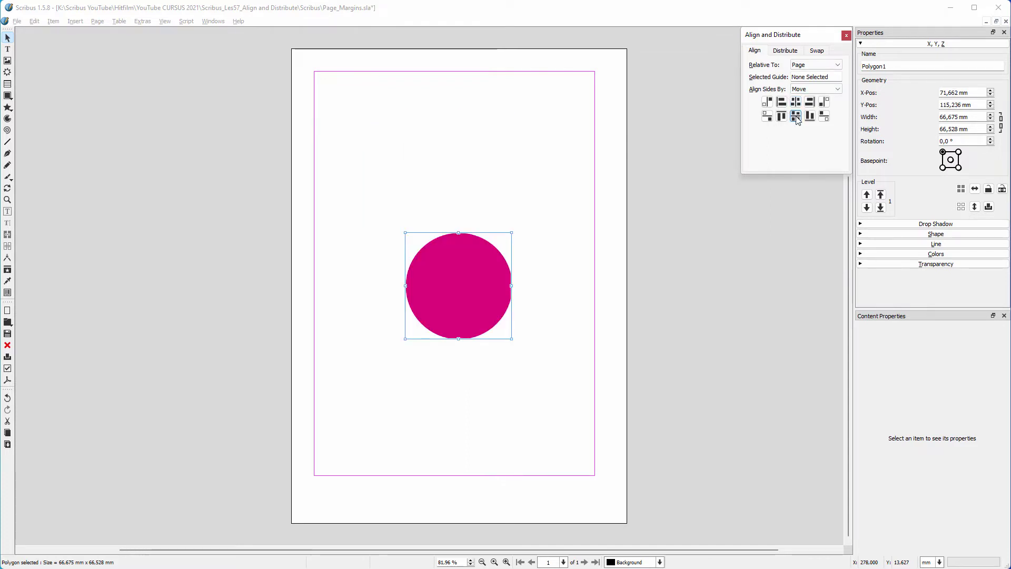
Step: Re-centre the magenta circle on both axes relative to the Margins
left_click(817, 65)
left_click(824, 97)
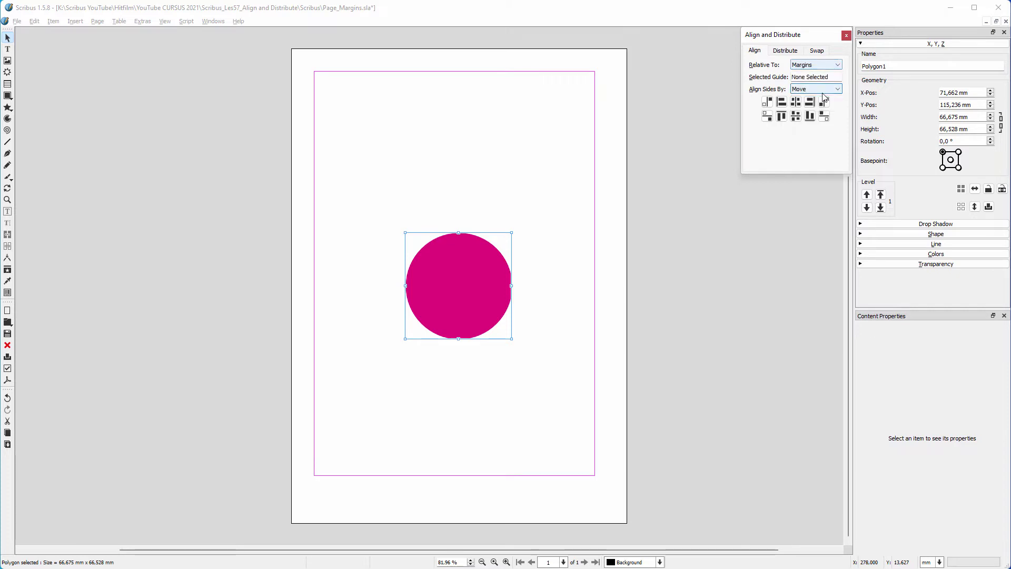
left_click(796, 102)
left_click(797, 116)
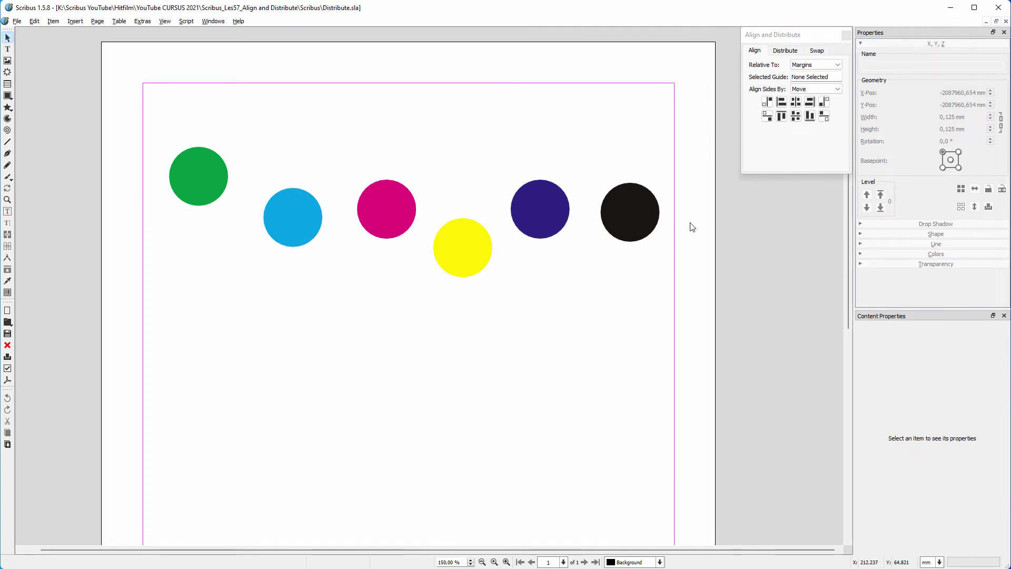
Step: Align the green circle to the left margin and the black circle to the right margin
left_click(215, 166)
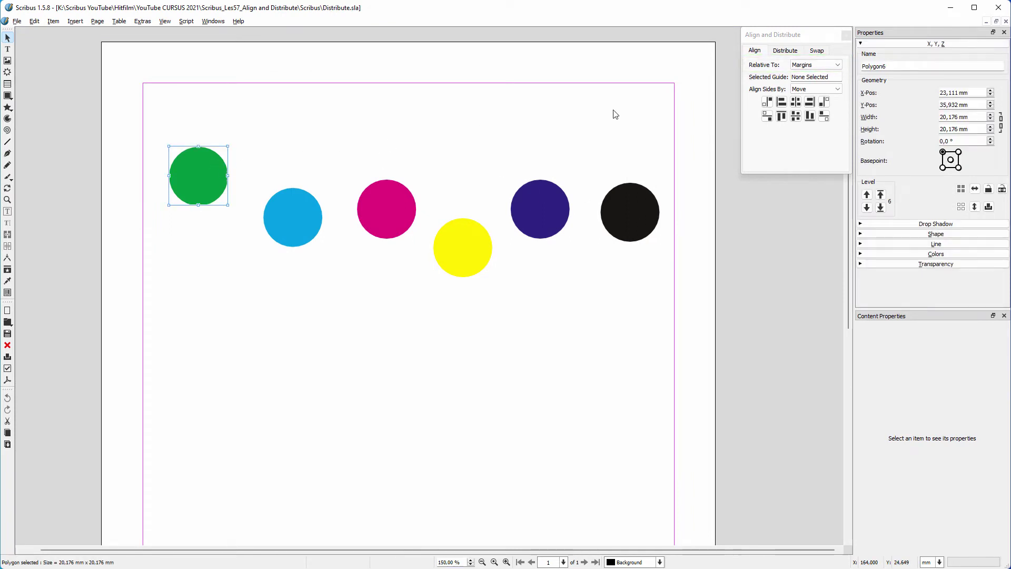
left_click(782, 102)
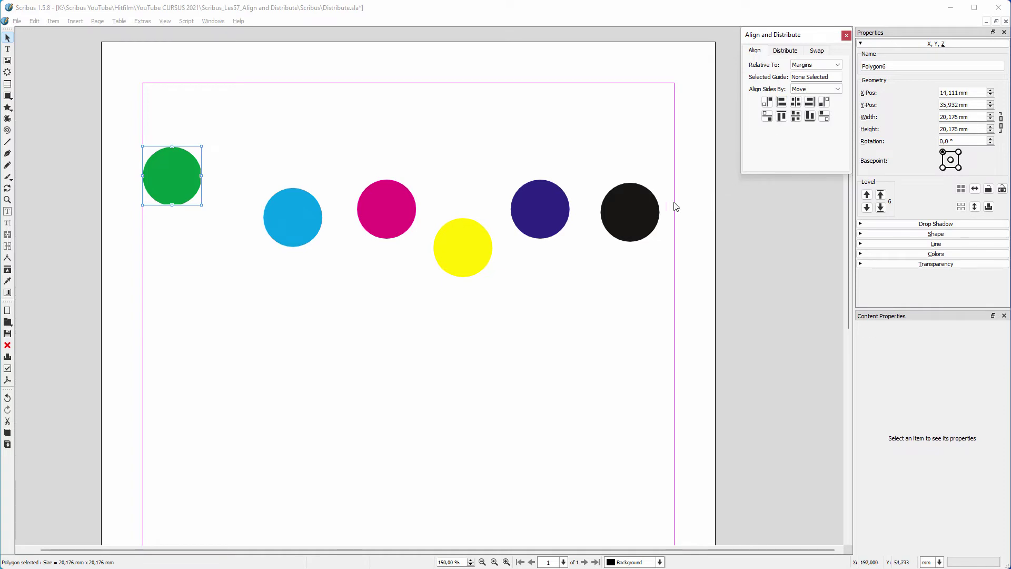
left_click(640, 209)
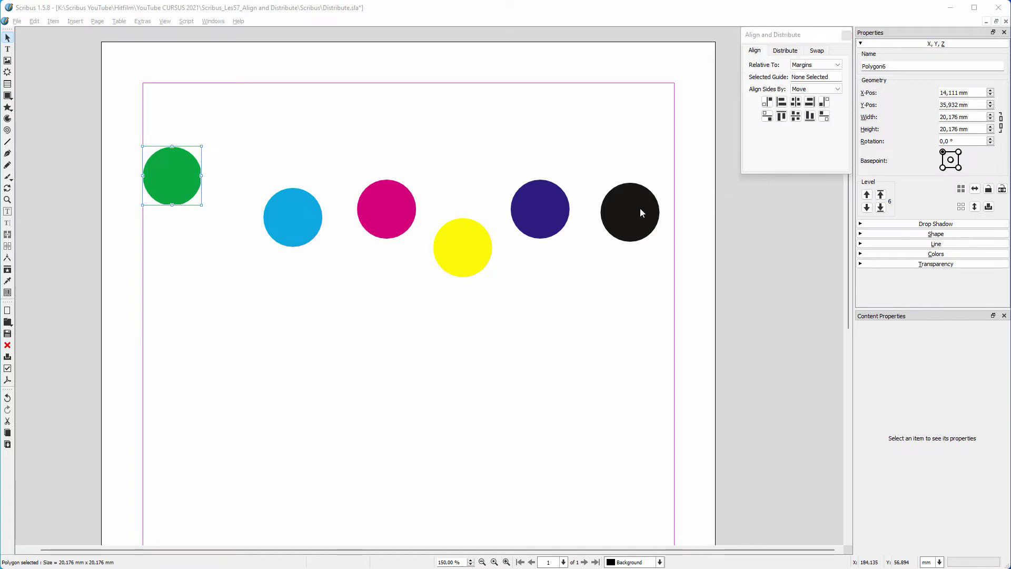
left_click(811, 116)
Step: Select all six circles, set Relative To: Selection, and align their tops
left_click_drag(683, 301, 140, 126)
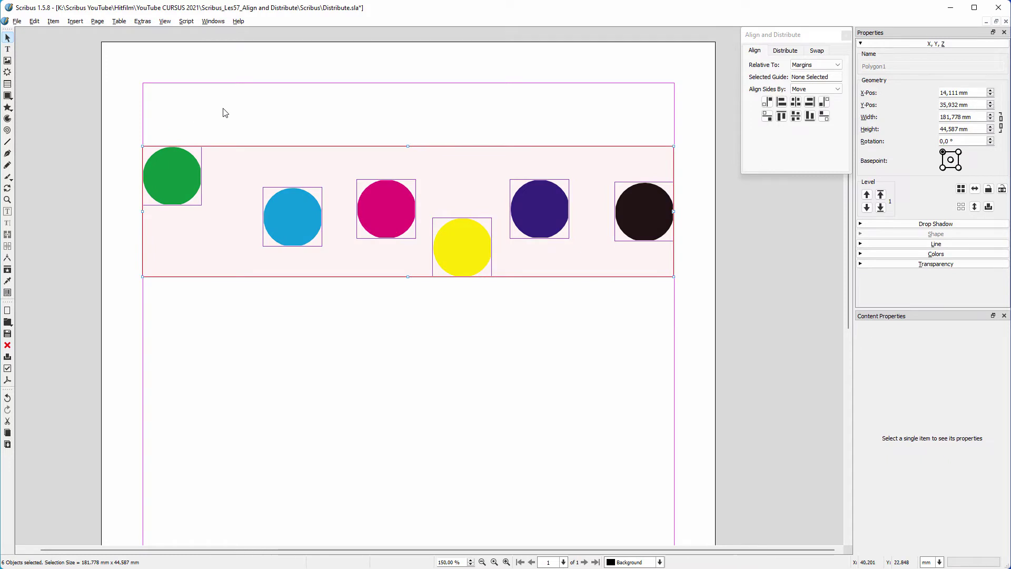
left_click(817, 64)
left_click(816, 109)
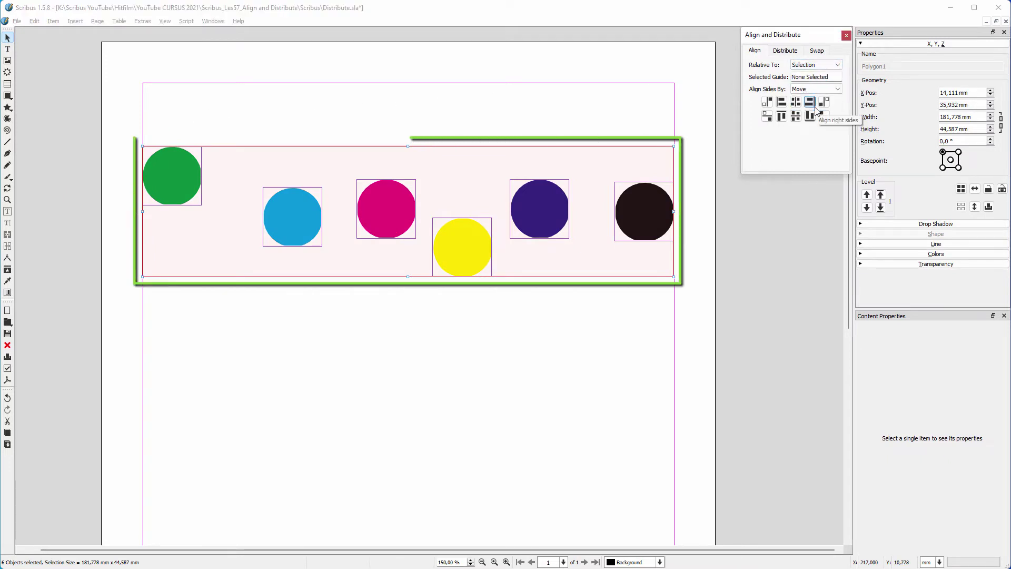
left_click(782, 117)
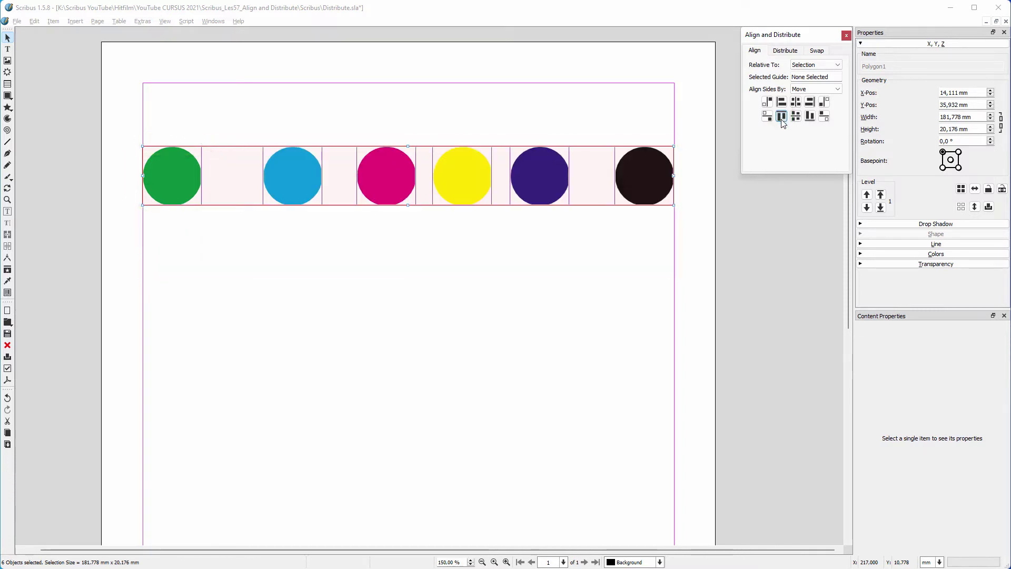
Step: Undo the top and bottom alignments and centre the six circles on one horizontal axis
key("ctrl+z")
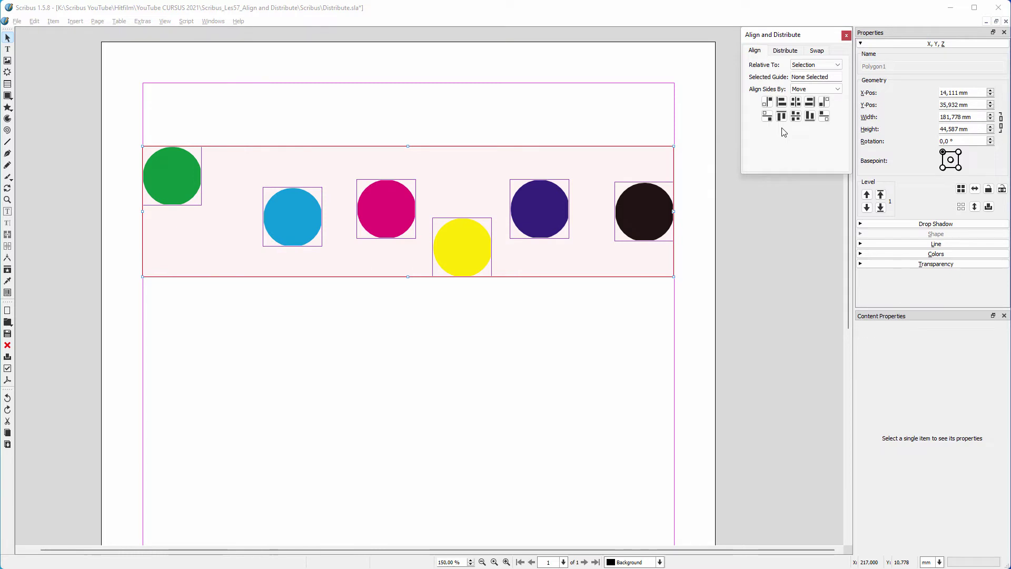
left_click(810, 118)
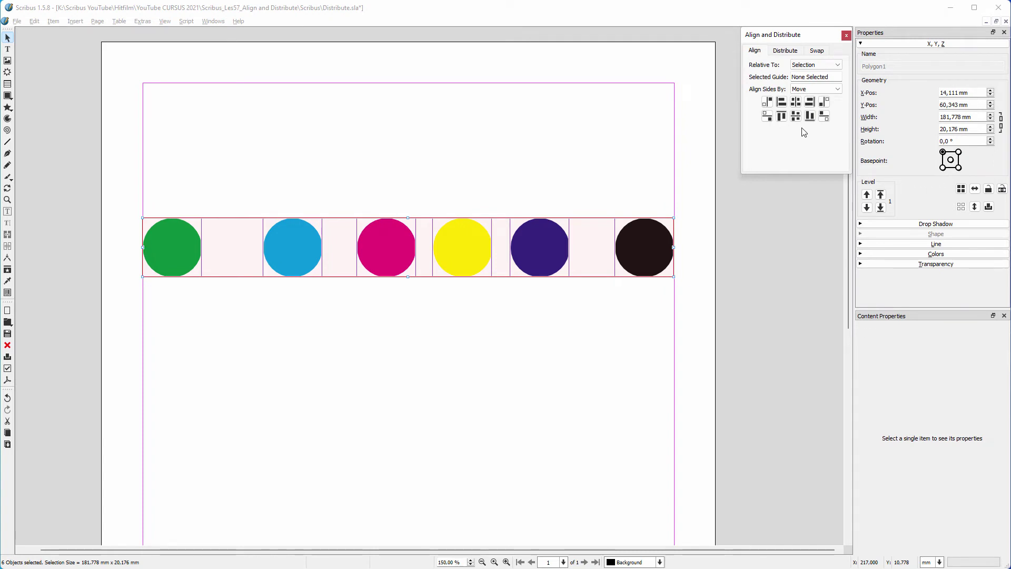
key("ctrl+z")
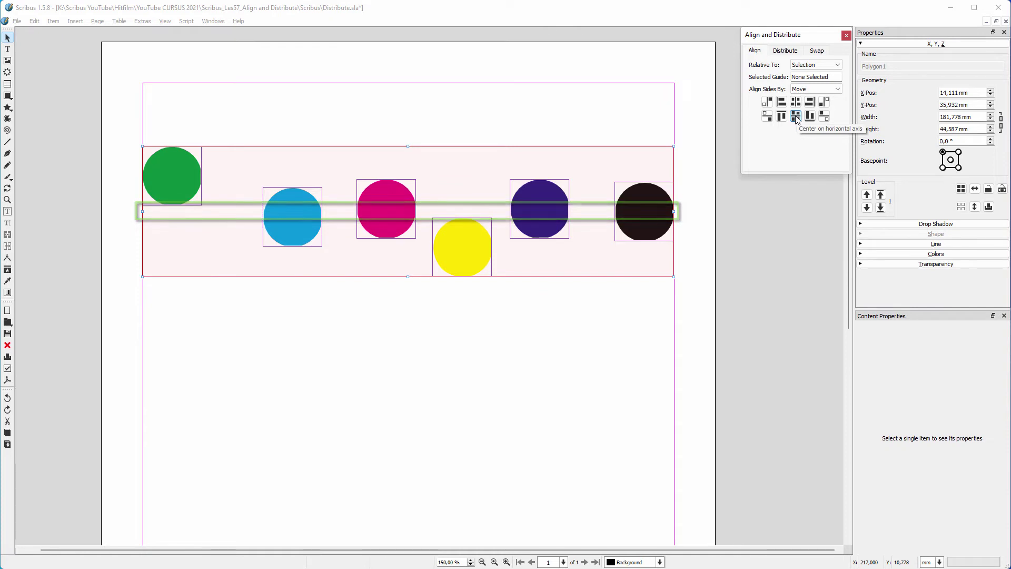
left_click(796, 116)
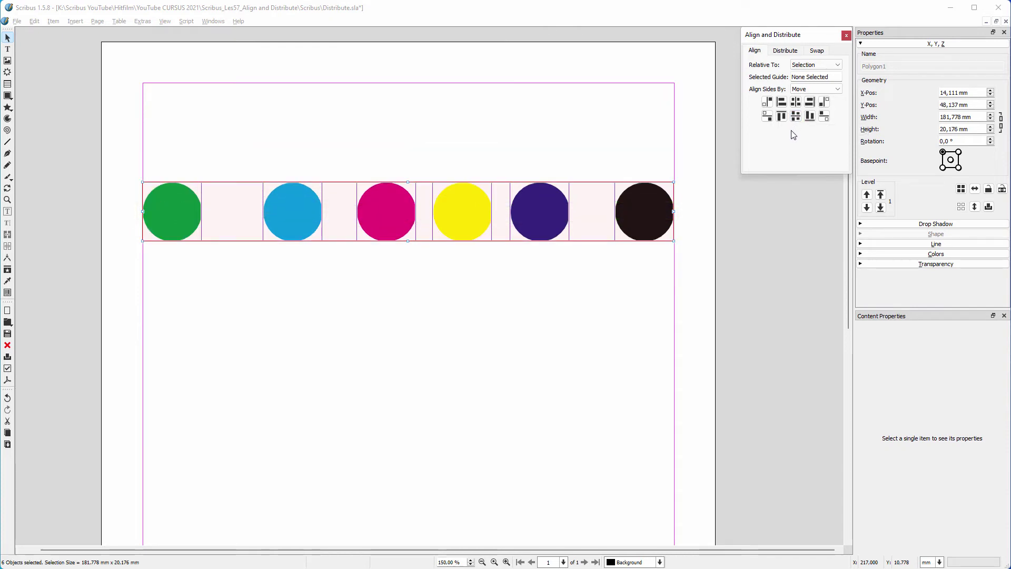
Step: Make the horizontal gaps between the circles equal and group them
left_click(790, 51)
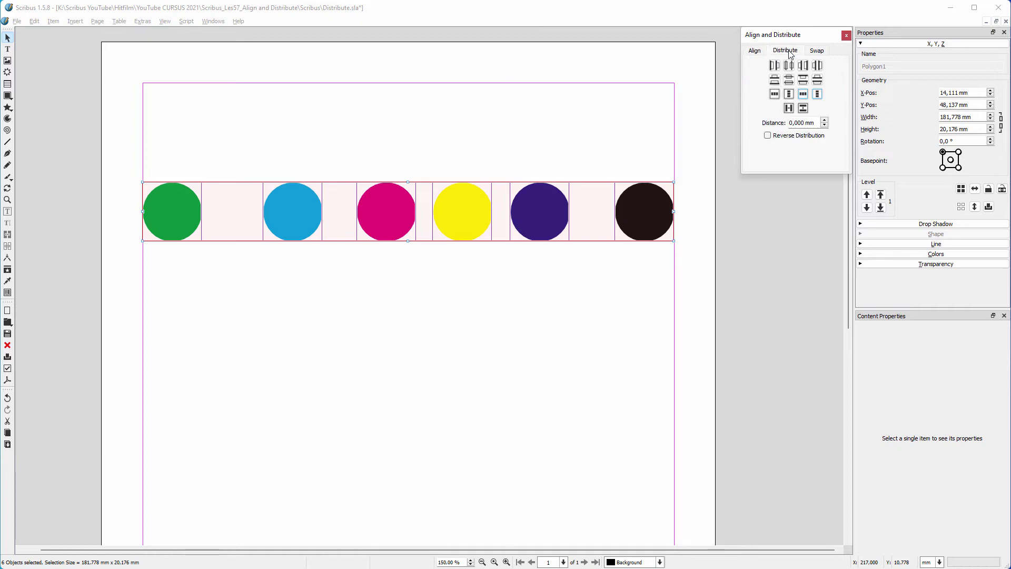
left_click(817, 65)
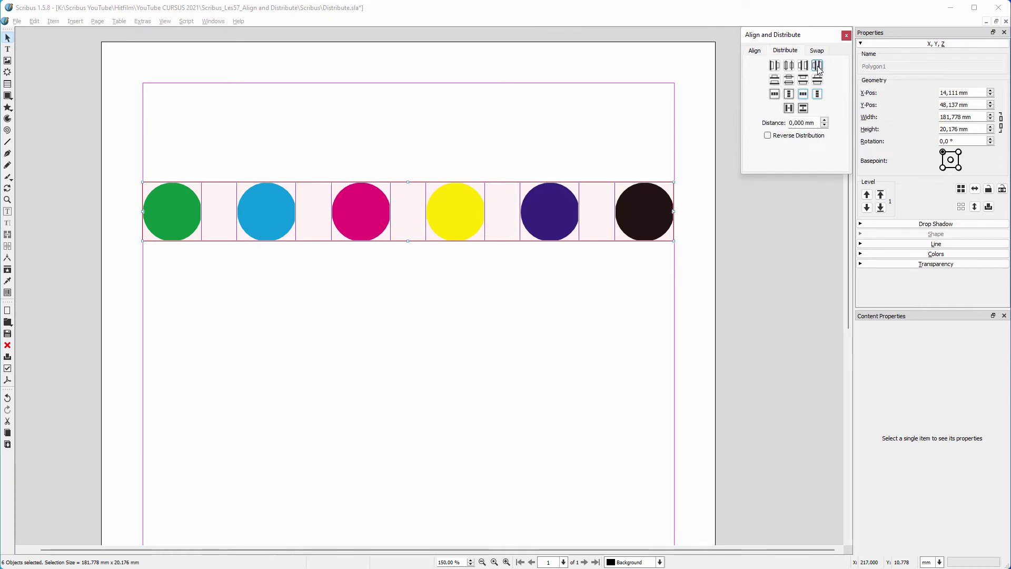
right_click(493, 203)
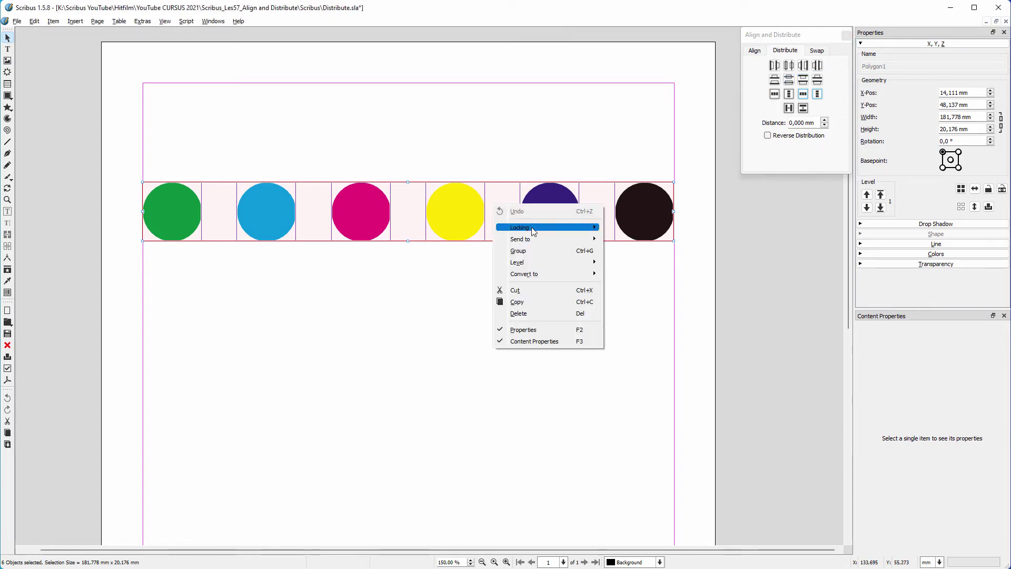
left_click(516, 226)
left_click(750, 239)
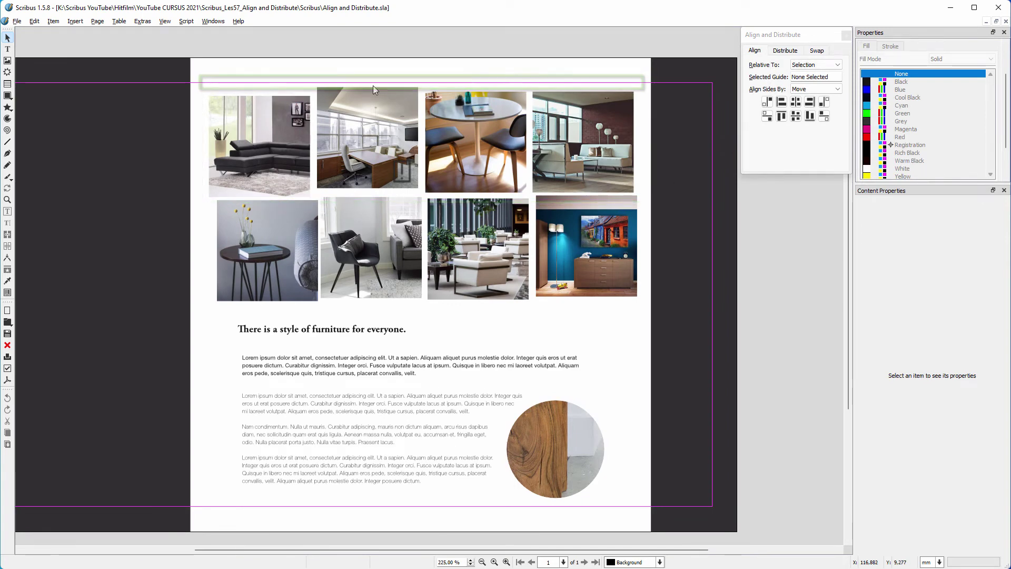
Step: Align the tops of the four top-row photos to the top margin, then reset Relative To: Selection
left_click_drag(200, 46, 652, 232)
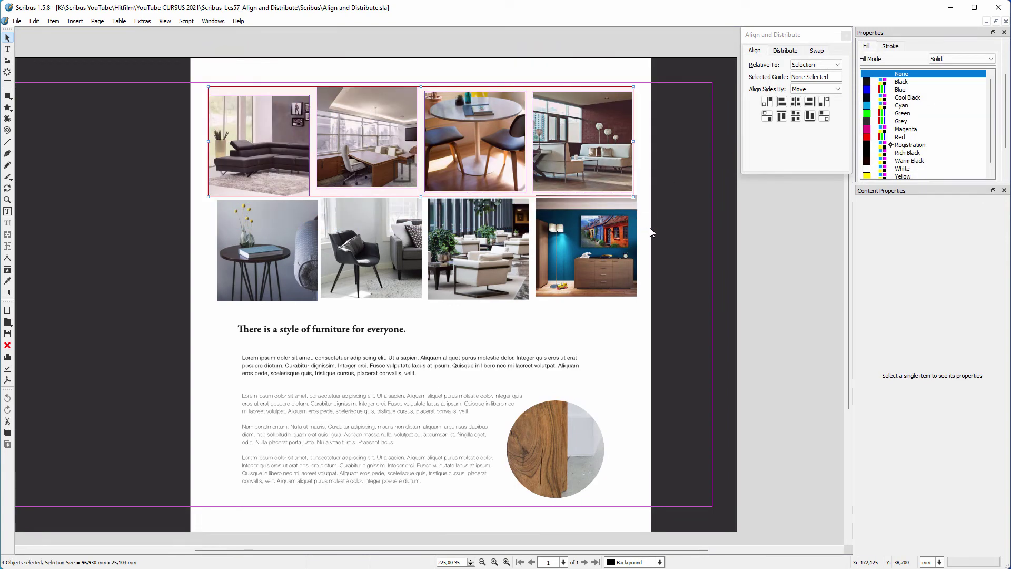
left_click(815, 66)
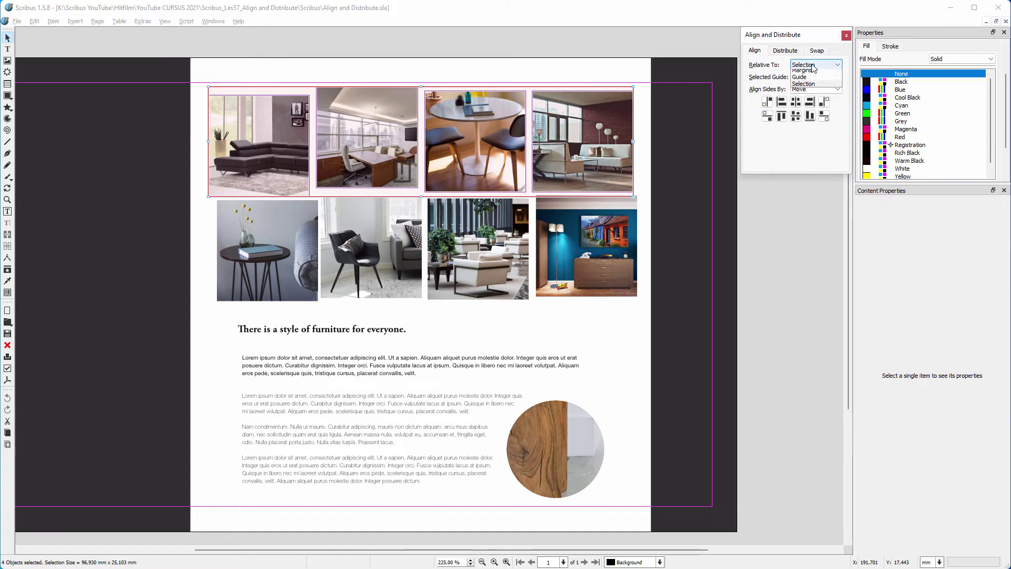
left_click(802, 93)
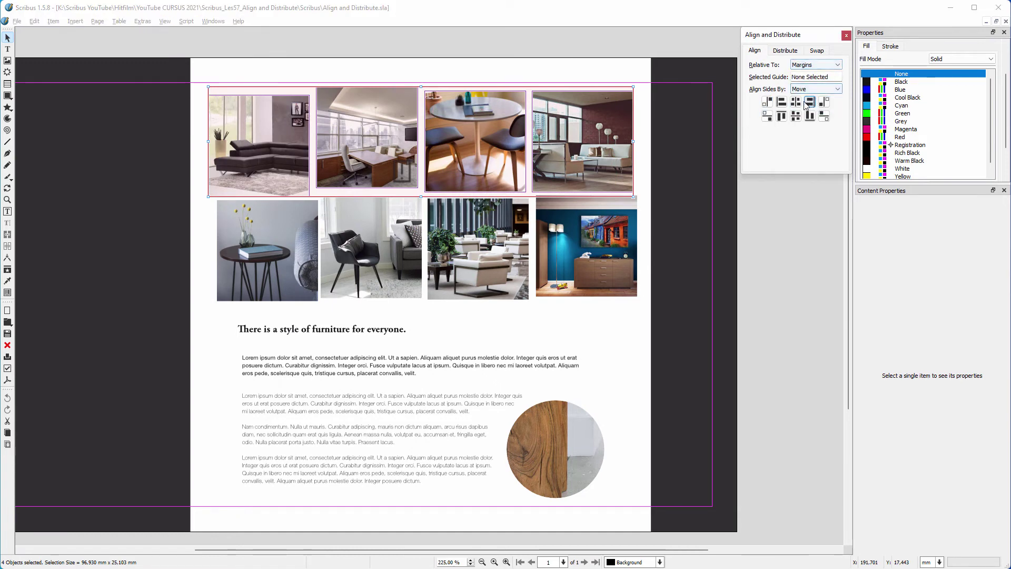
left_click(783, 118)
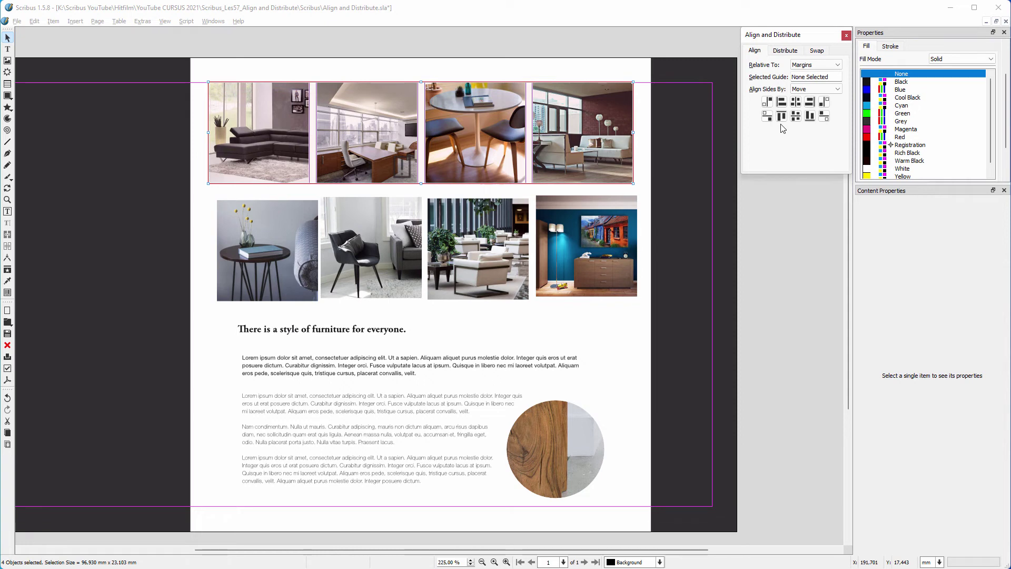
left_click(816, 65)
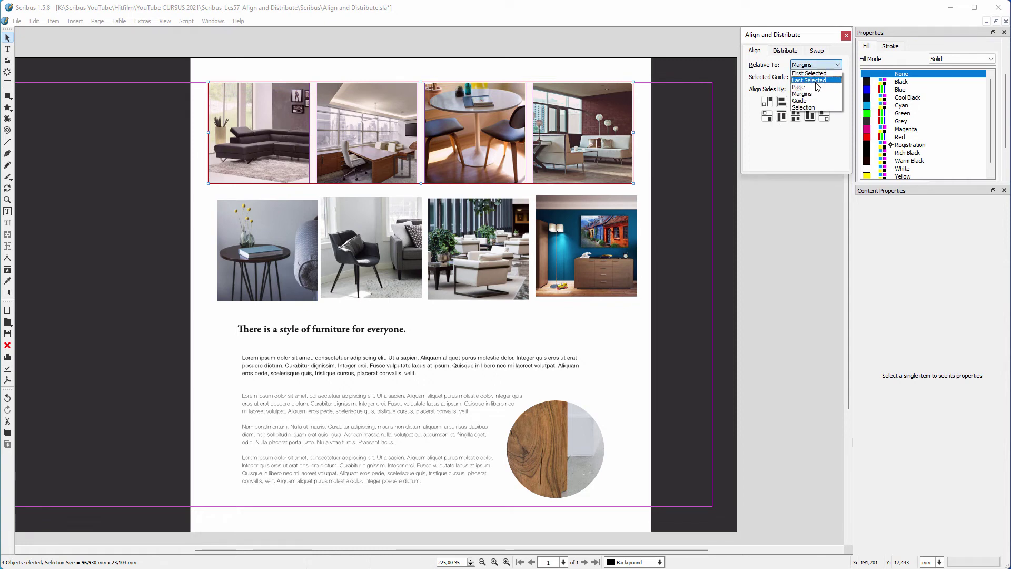
left_click(815, 107)
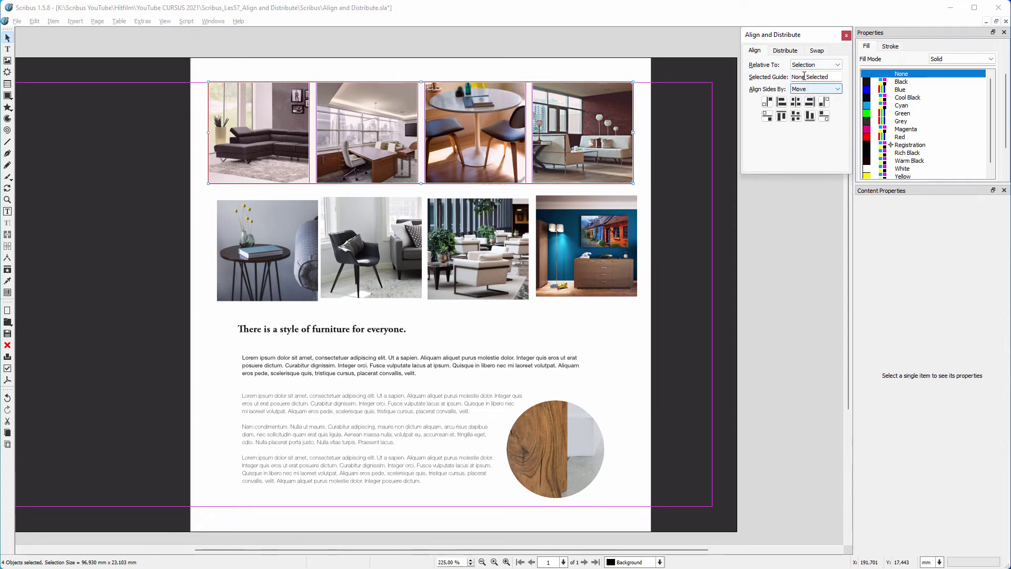
Step: Space the top-row photos 0,565 mm apart, group them, and select the bottom-row photos
left_click(786, 50)
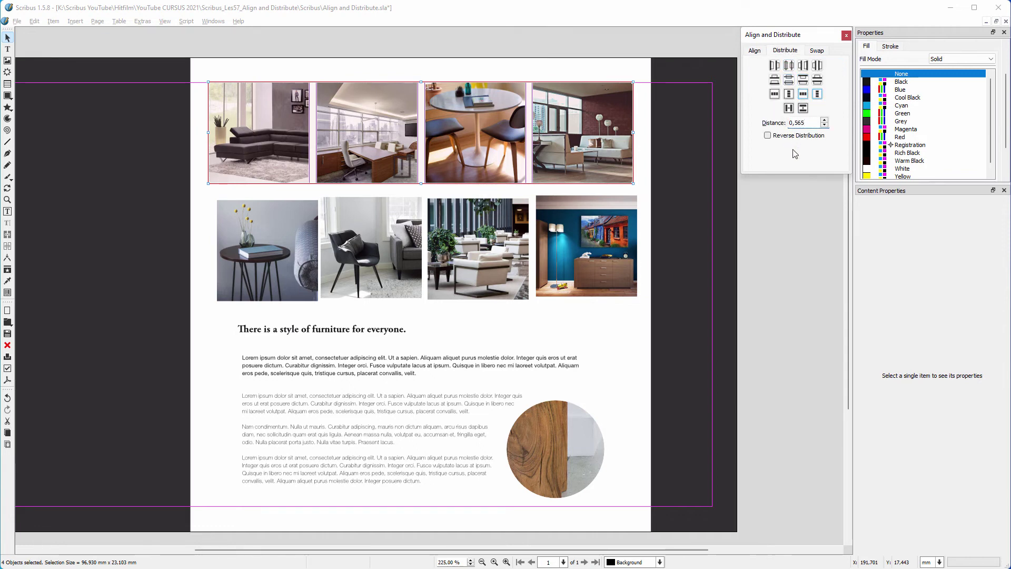
left_click(788, 109)
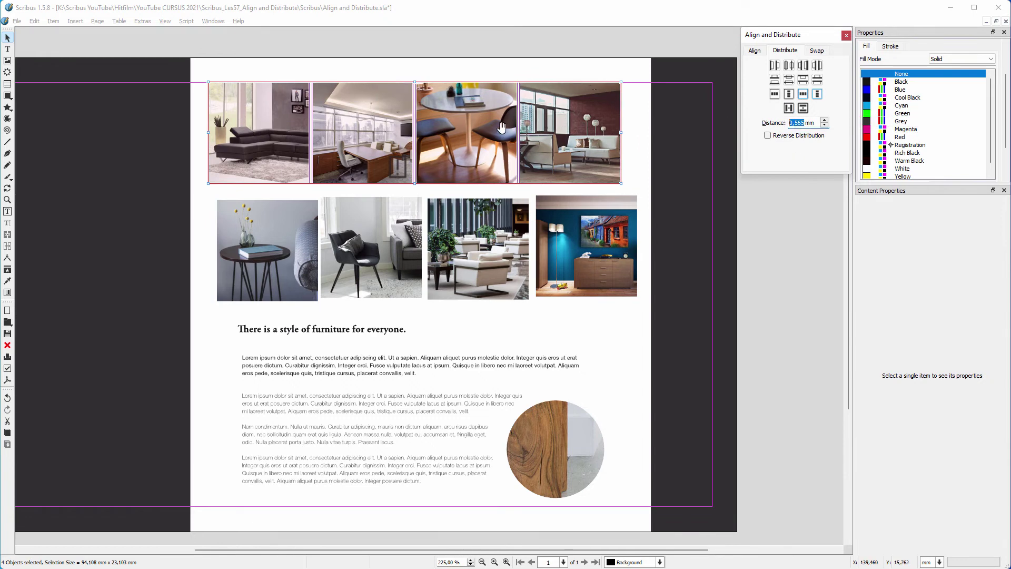
right_click(472, 133)
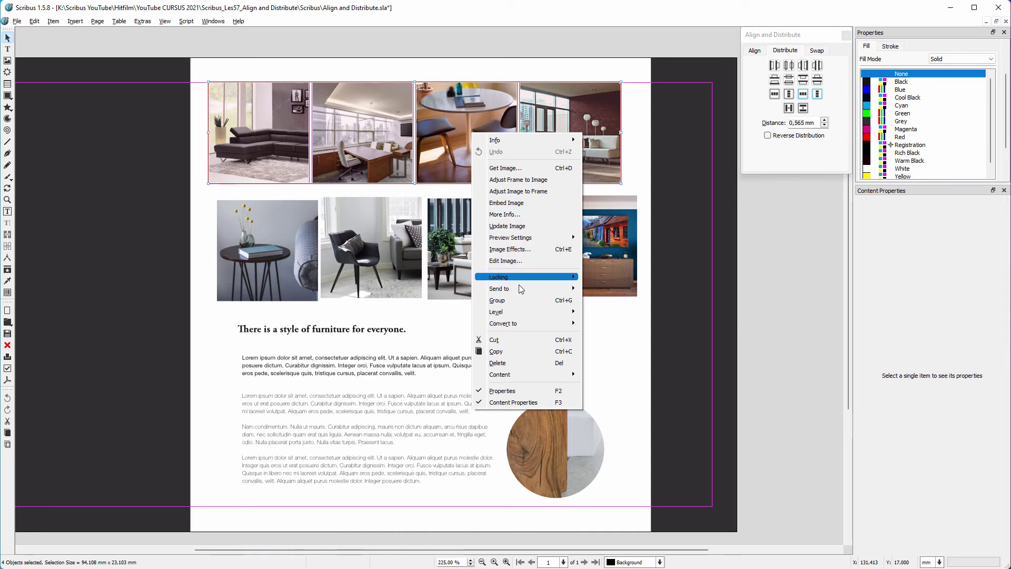
left_click(516, 301)
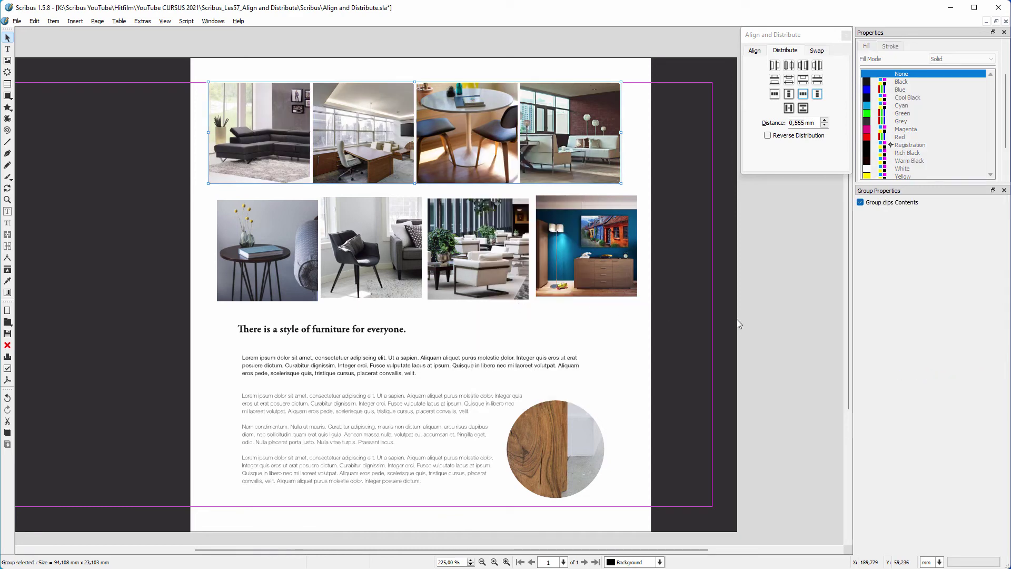
left_click_drag(739, 322, 214, 182)
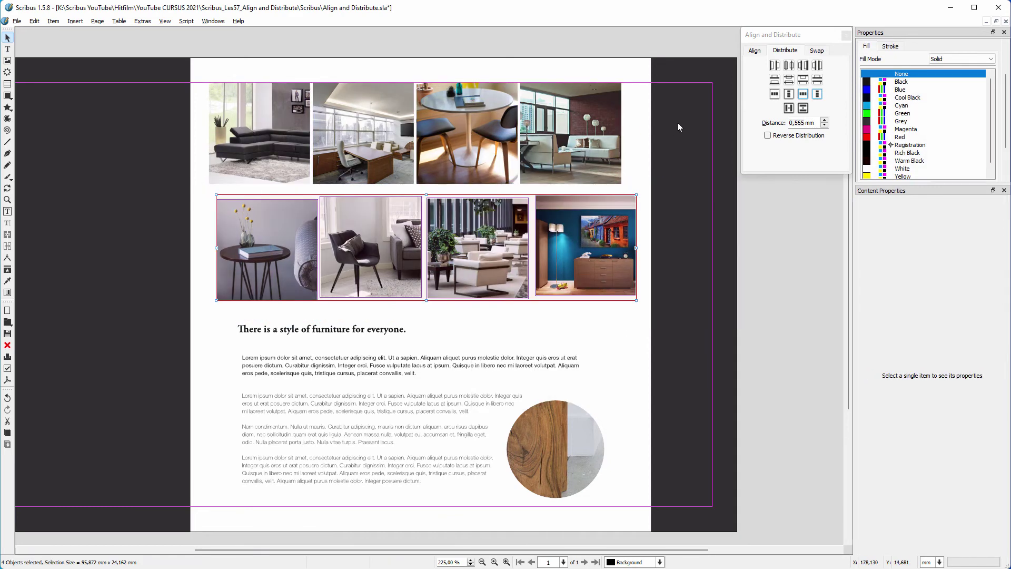
Step: Space the bottom-row photos evenly, align their tops, and group them
left_click(786, 94)
left_click(756, 53)
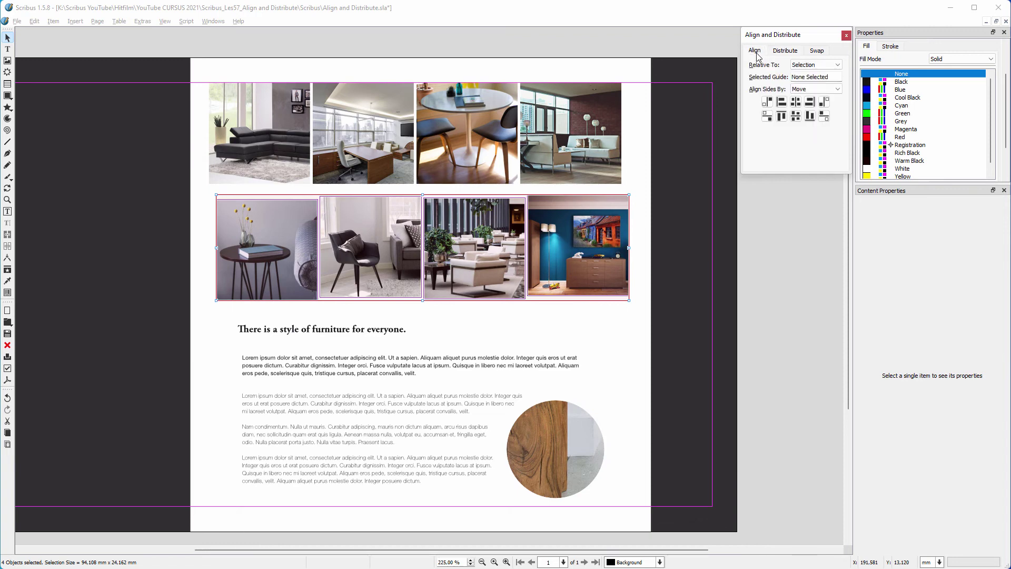
left_click(783, 117)
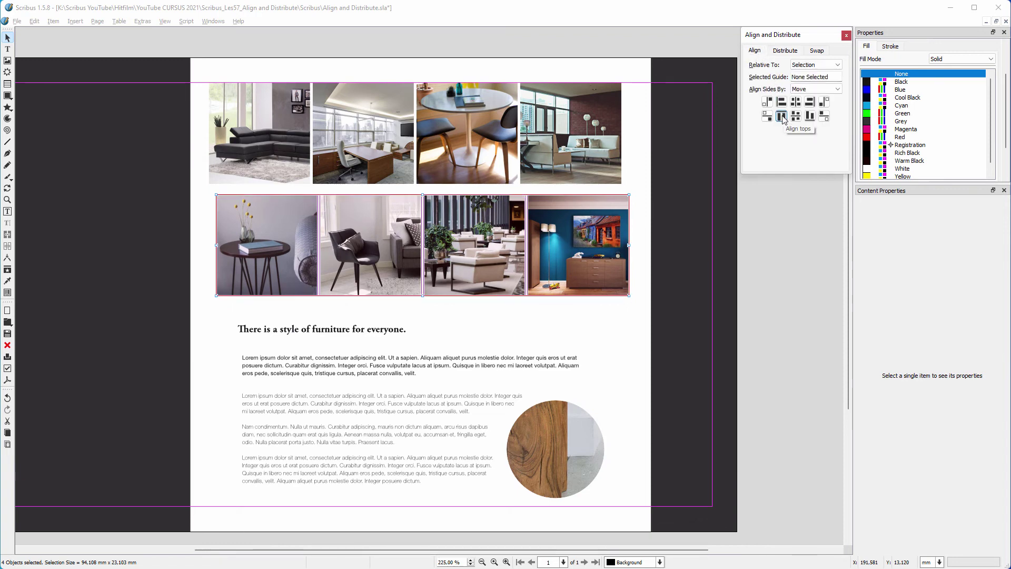
right_click(509, 212)
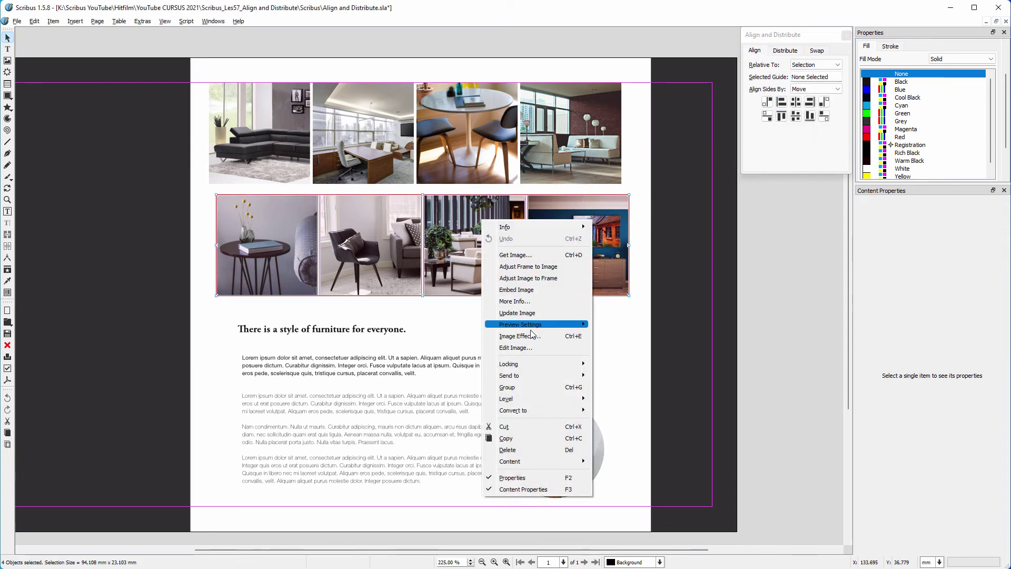
left_click(538, 388)
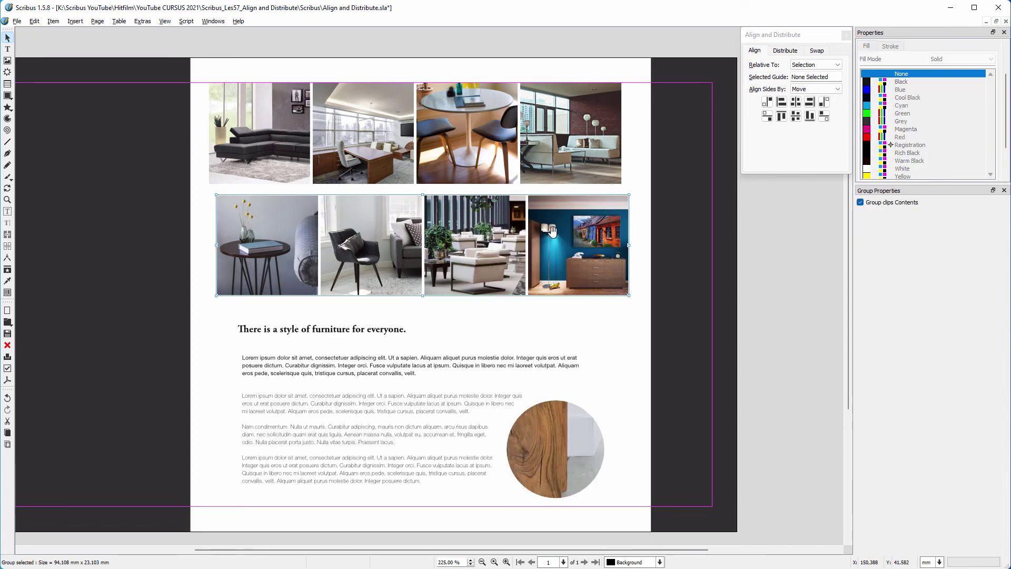
Step: Left-align the bottom-row group with the top-row group and start entering a distribution distance
left_click(500, 145, "shift")
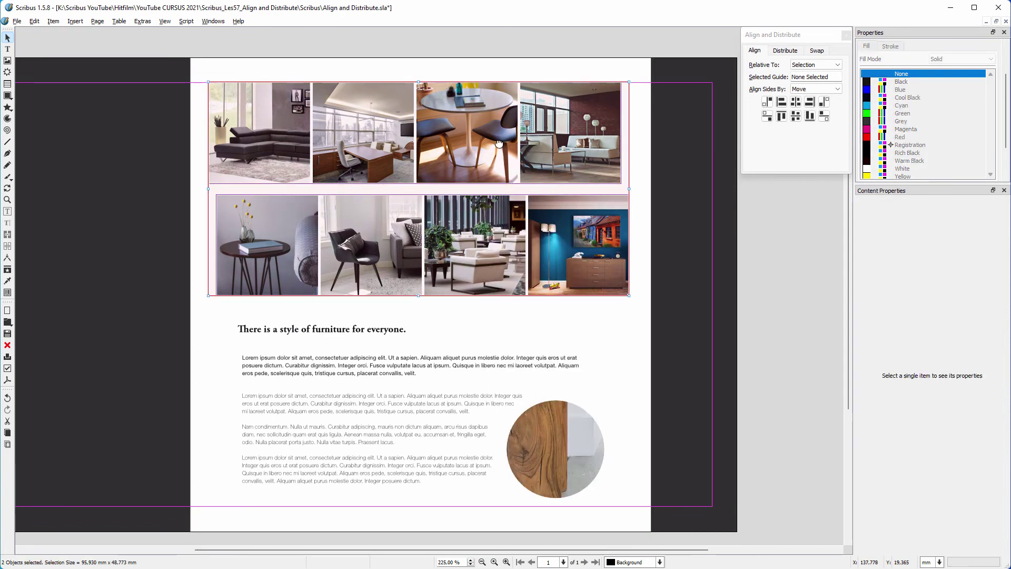
left_click(781, 103)
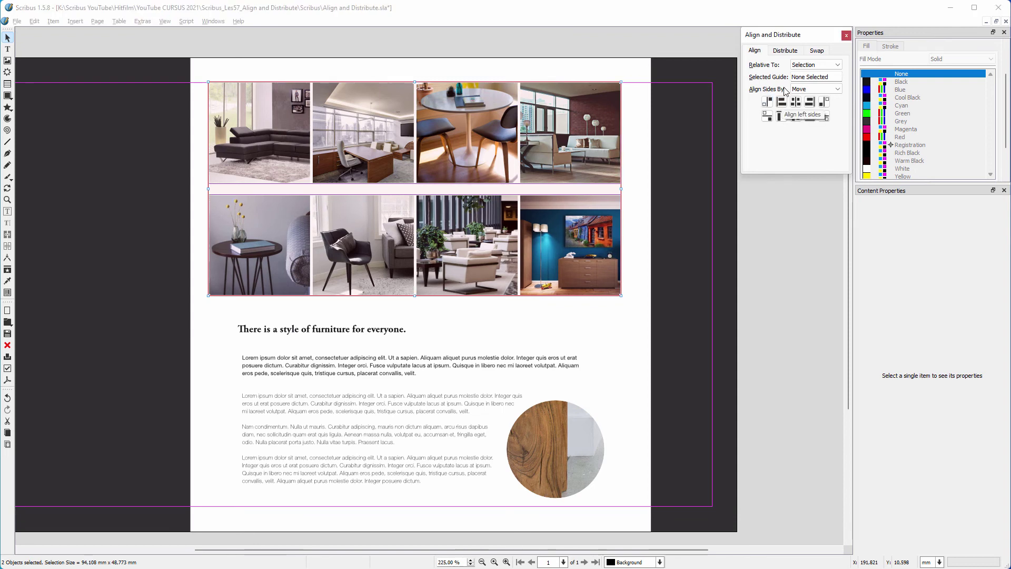
left_click(787, 51)
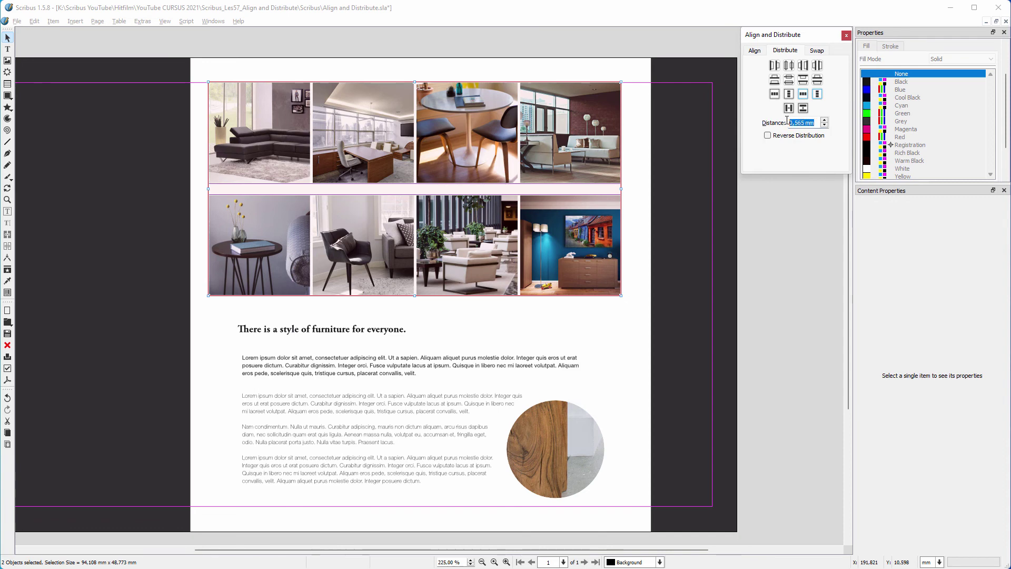
type("0,45")
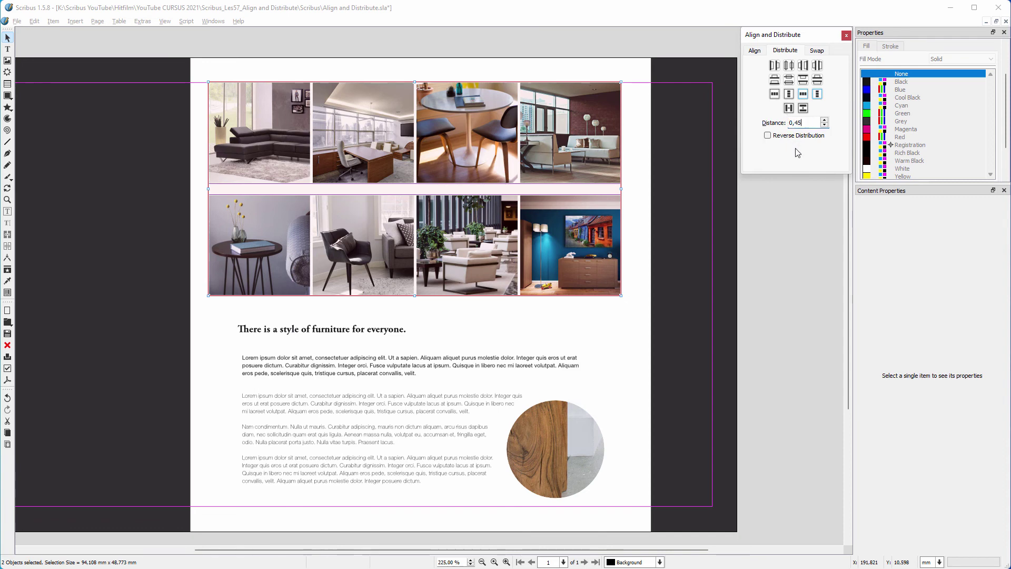